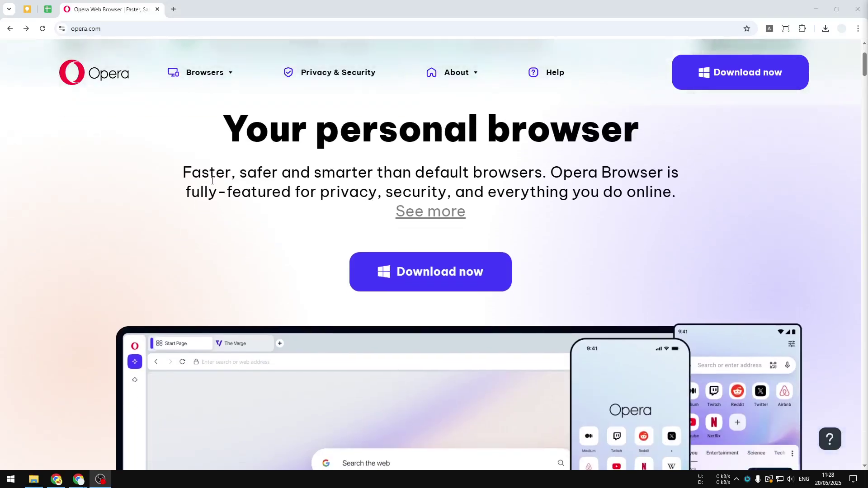
Step: Scroll down through the Opera homepage in Chrome
{"action": "scroll", "coordinate": [213, 180], "scroll_direction": "down", "scroll_amount": 1}
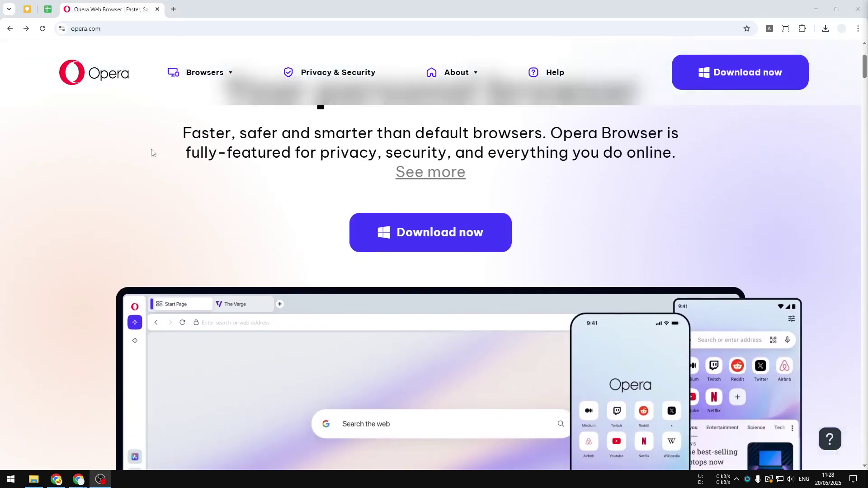
{"action": "scroll", "coordinate": [161, 161], "scroll_direction": "down", "scroll_amount": 3}
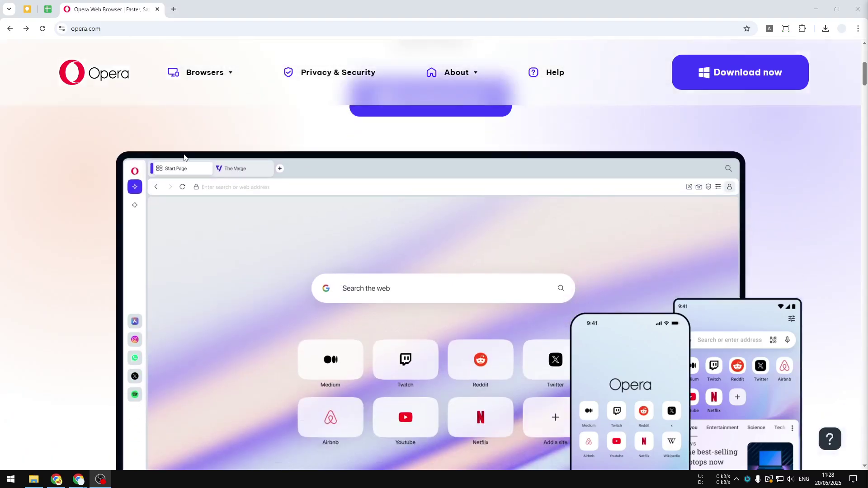
{"action": "scroll", "coordinate": [184, 157], "scroll_direction": "down", "scroll_amount": 2}
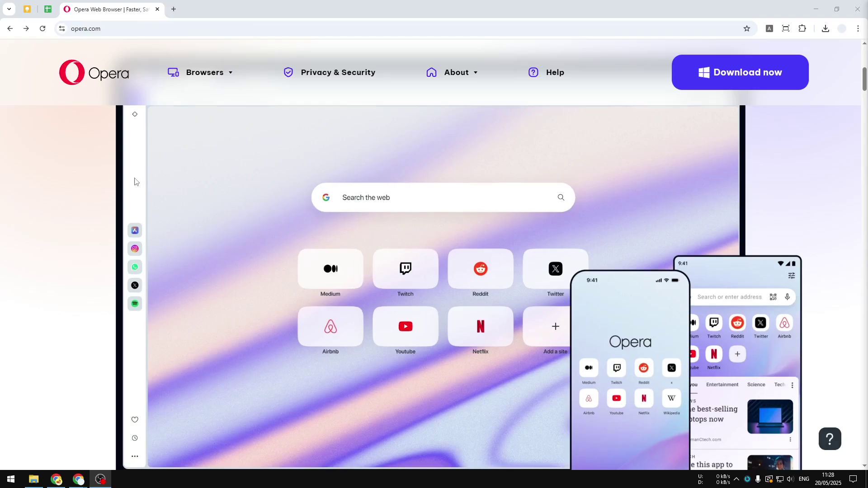
{"action": "scroll", "coordinate": [135, 182], "scroll_direction": "down", "scroll_amount": 2}
{"action": "scroll", "coordinate": [125, 188], "scroll_direction": "down", "scroll_amount": 1}
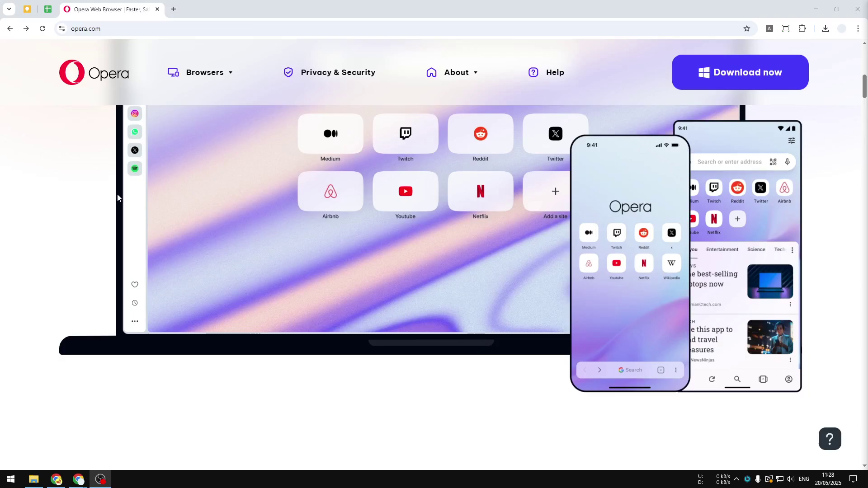
{"action": "scroll", "coordinate": [122, 199], "scroll_direction": "down", "scroll_amount": 3}
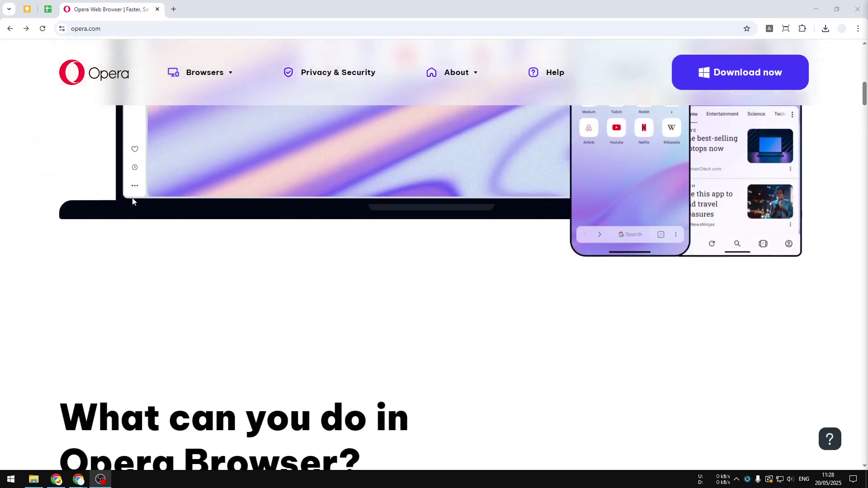
{"action": "scroll", "coordinate": [290, 216], "scroll_direction": "down", "scroll_amount": 2}
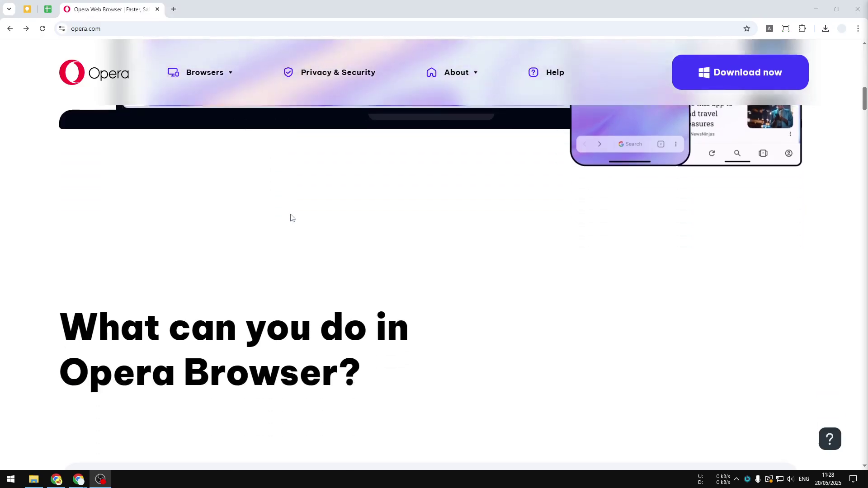
{"action": "scroll", "coordinate": [292, 202], "scroll_direction": "down", "scroll_amount": 2}
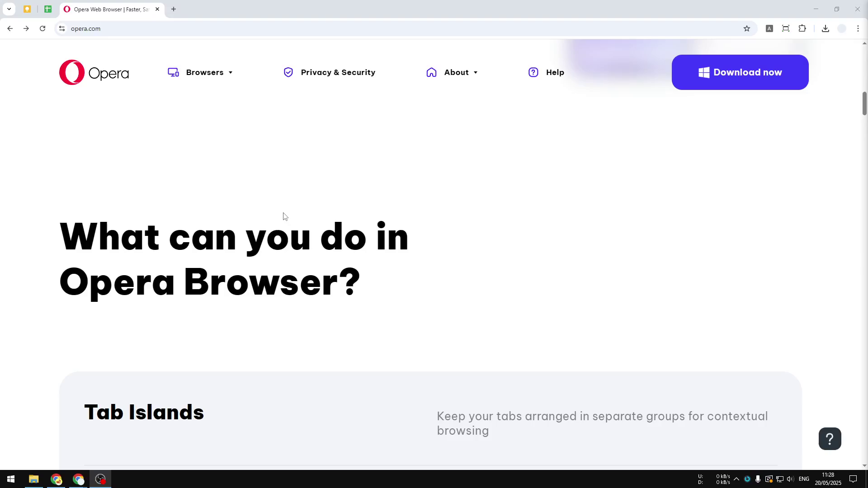
{"action": "scroll", "coordinate": [267, 217], "scroll_direction": "down", "scroll_amount": 2}
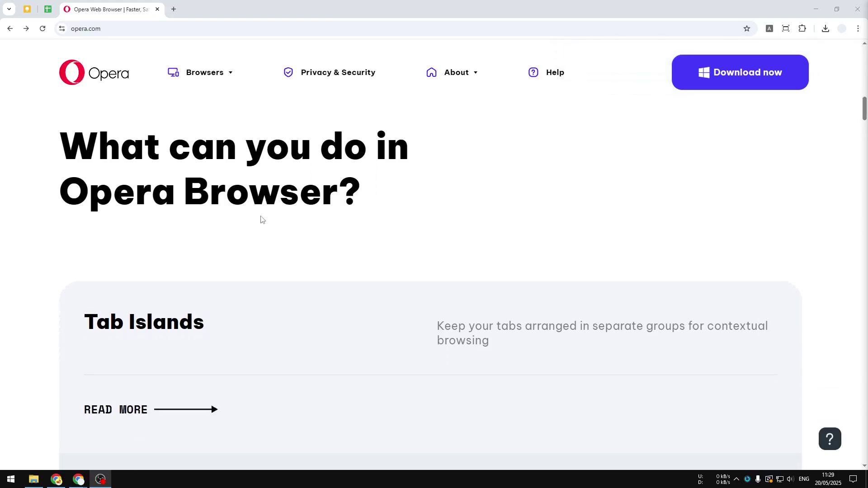
{"action": "scroll", "coordinate": [260, 218], "scroll_direction": "down", "scroll_amount": 3}
{"action": "scroll", "coordinate": [258, 219], "scroll_direction": "down", "scroll_amount": 2}
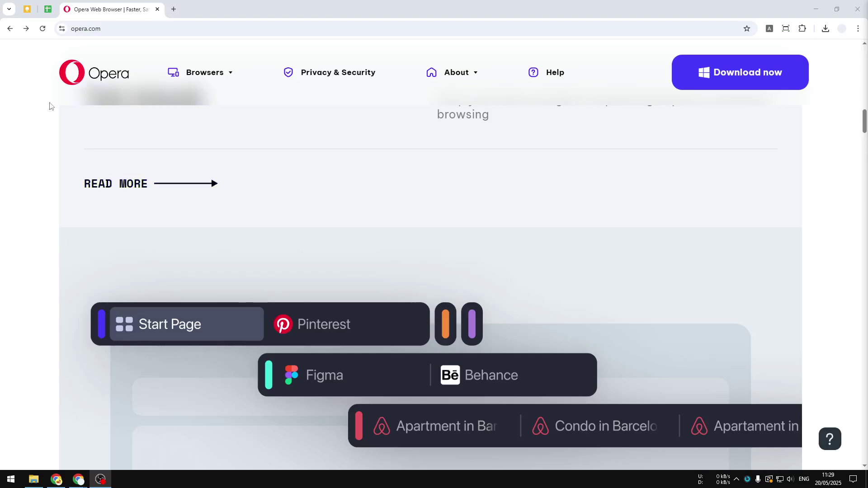
{"action": "scroll", "coordinate": [21, 119], "scroll_direction": "down", "scroll_amount": 2}
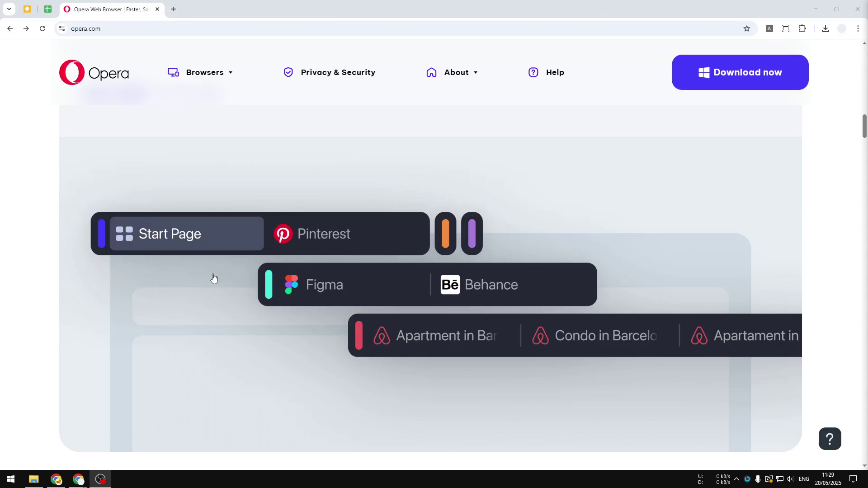
{"action": "scroll", "coordinate": [149, 245], "scroll_direction": "down", "scroll_amount": 5}
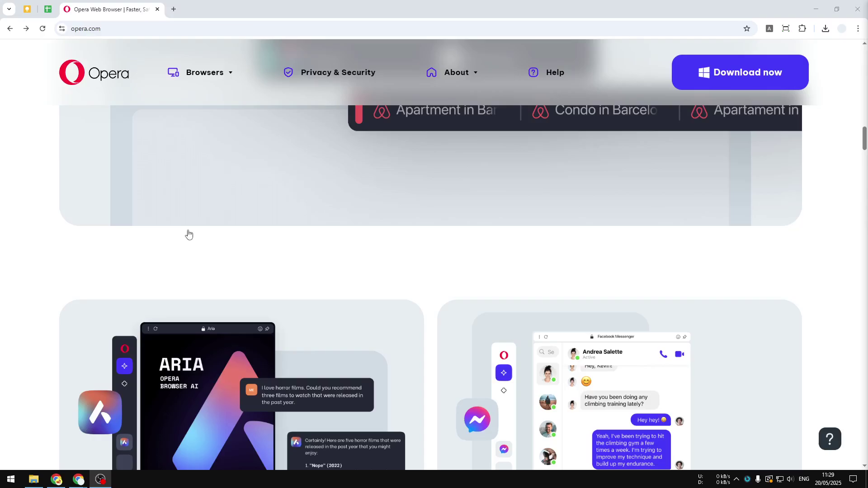
Step: Go to the Opera Browser page from the Browsers menu and download OperaSetup.exe
{"action": "middle_click", "coordinate": [428, 380]}
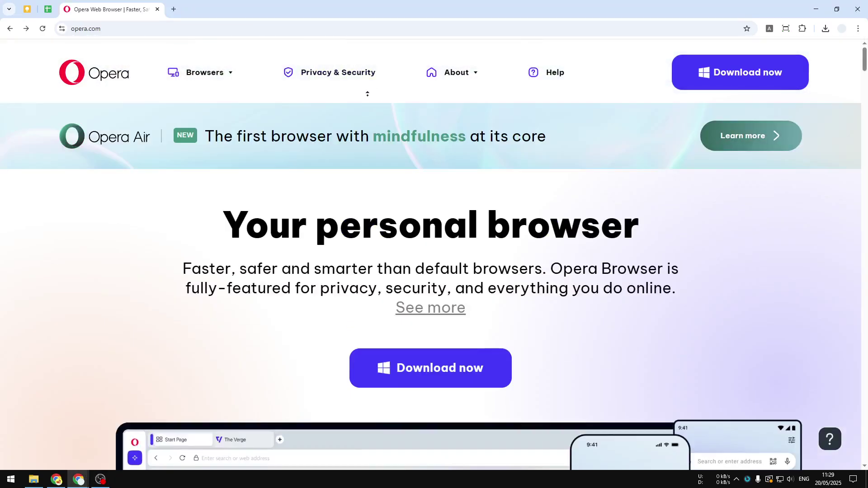
{"action": "mouse_move", "coordinate": [146, 89]}
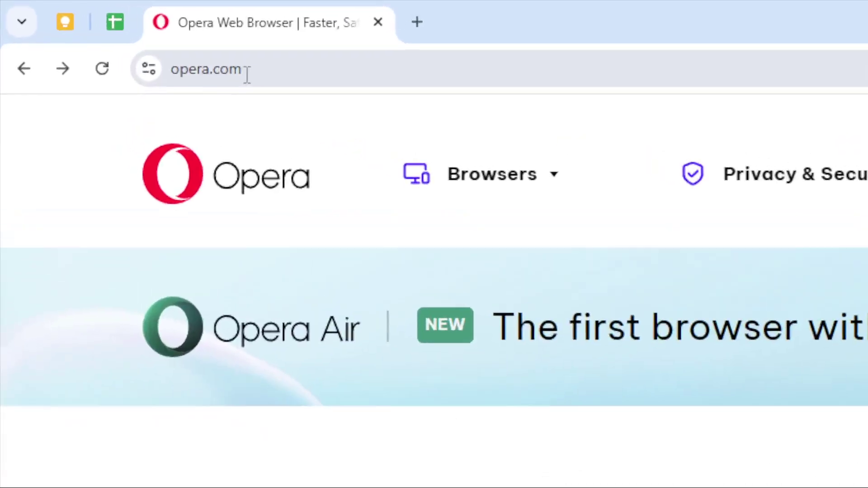
{"action": "mouse_move", "coordinate": [514, 196]}
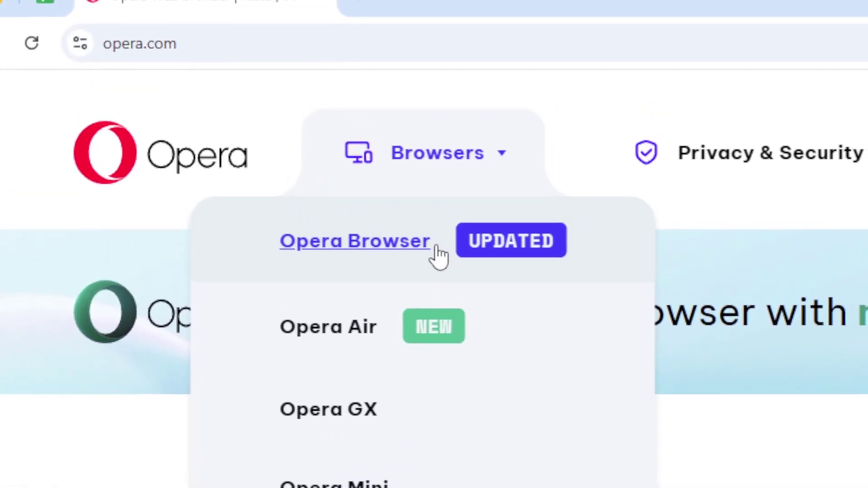
{"action": "left_click", "coordinate": [437, 246]}
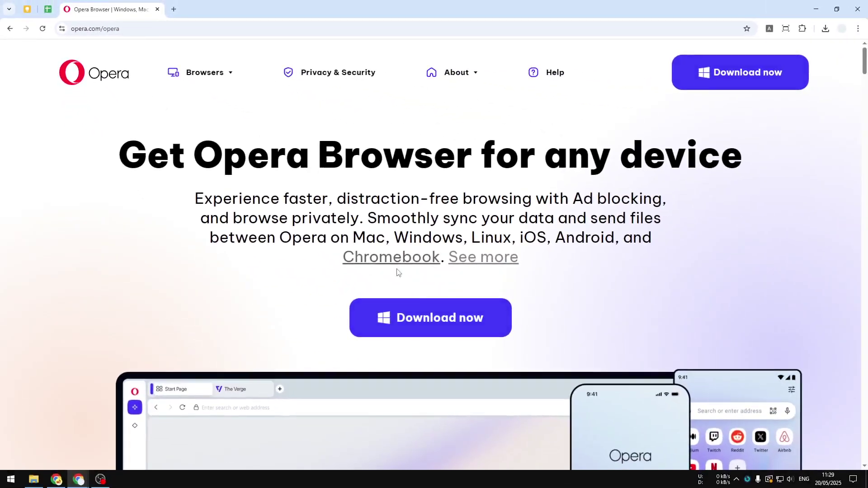
{"action": "left_click", "coordinate": [437, 324]}
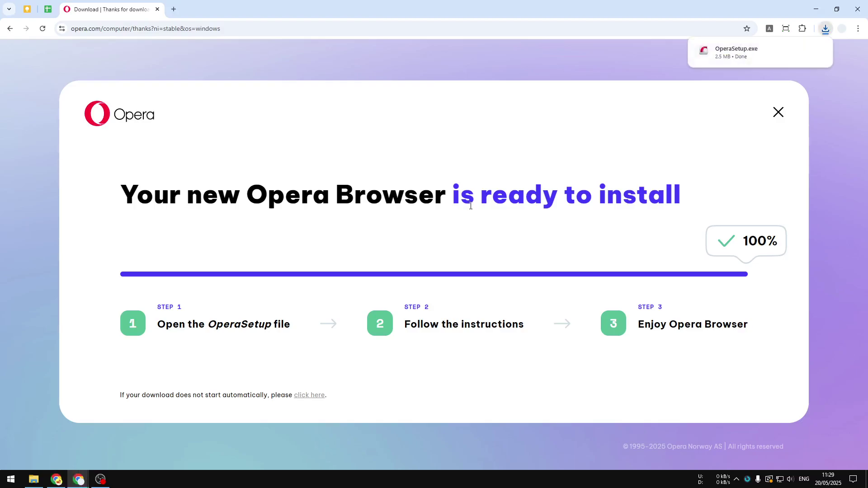
Step: Launch OperaSetup.exe from Chrome's downloads bubble once it reaches 100%
{"action": "mouse_move", "coordinate": [734, 56]}
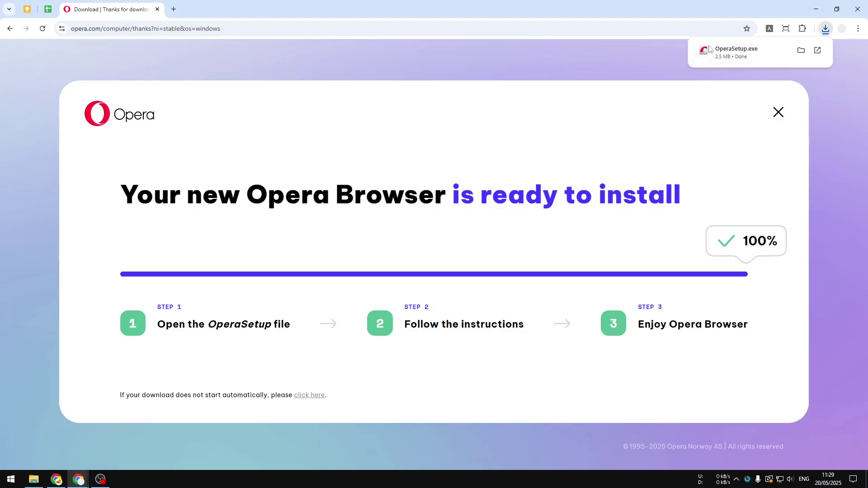
{"action": "left_click", "coordinate": [734, 56]}
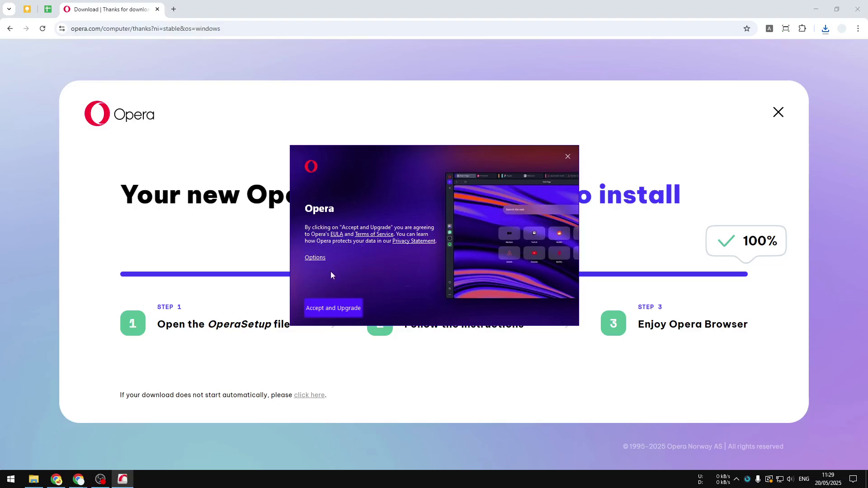
Step: Accept the Opera license terms and bring up the individual data-collection choices
{"action": "left_click", "coordinate": [315, 259]}
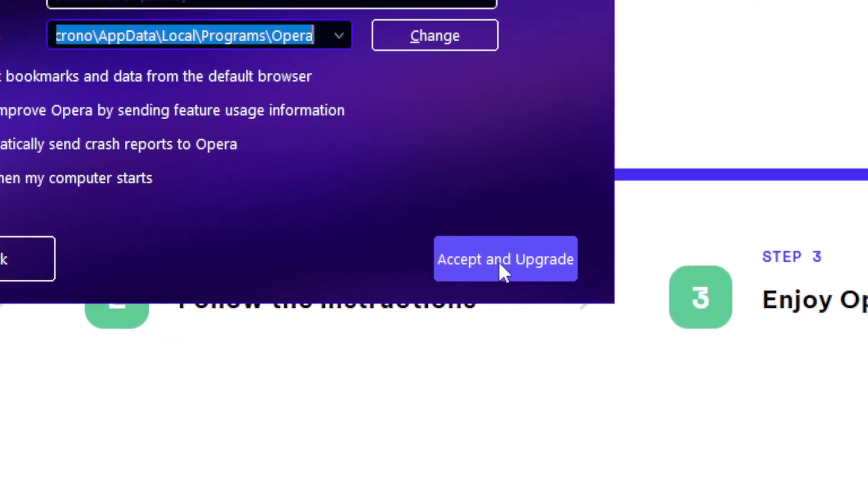
{"action": "left_click", "coordinate": [502, 270]}
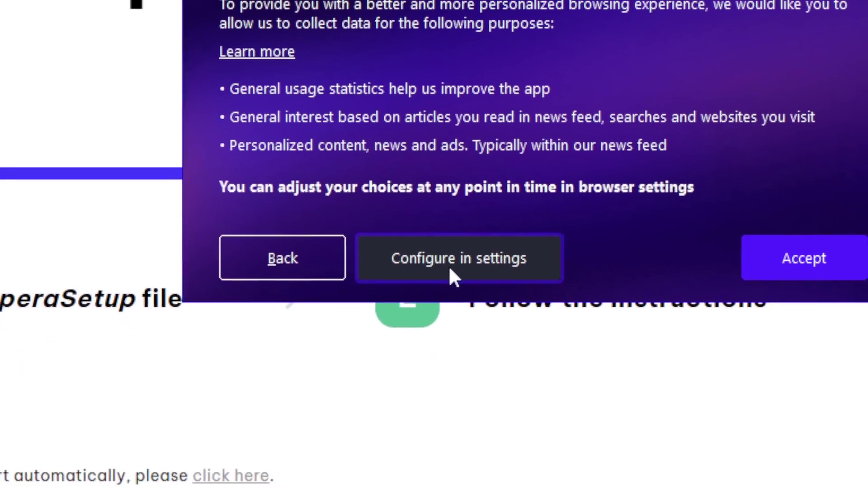
{"action": "left_click", "coordinate": [450, 269]}
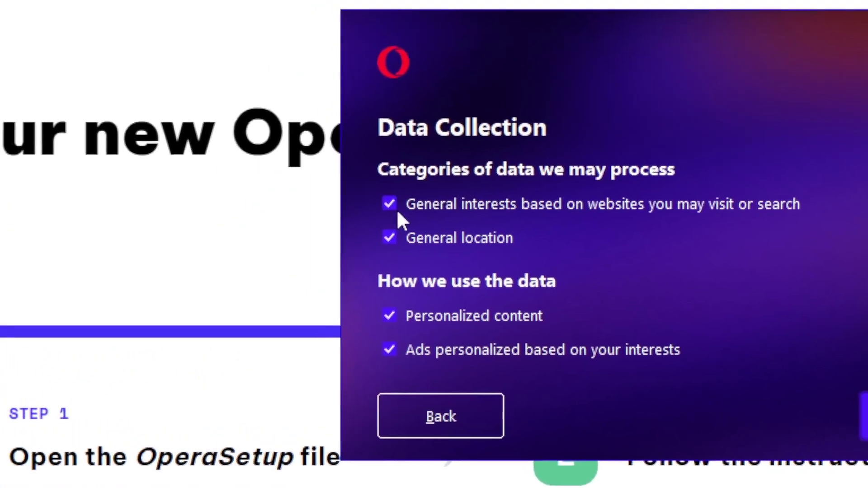
Step: Turn off General interests, General location, Personalized content and Ads personalized, then confirm the choices
{"action": "left_click", "coordinate": [338, 160]}
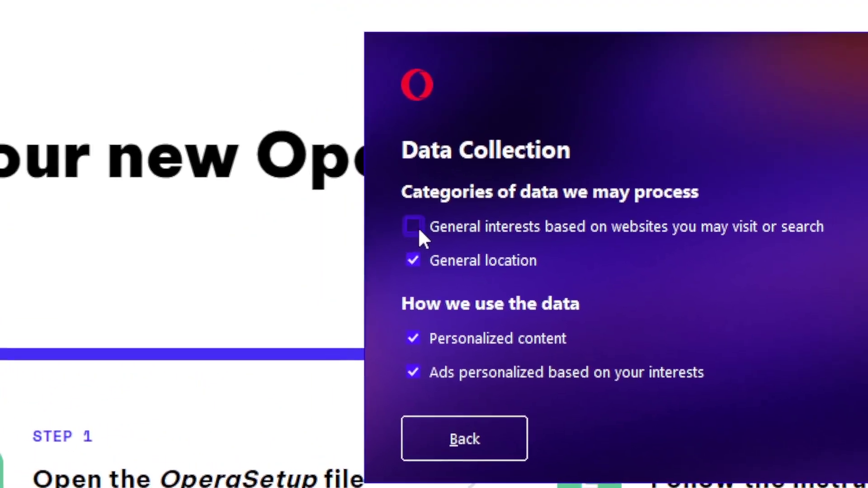
{"action": "left_click", "coordinate": [337, 194]}
{"action": "left_click", "coordinate": [429, 312]}
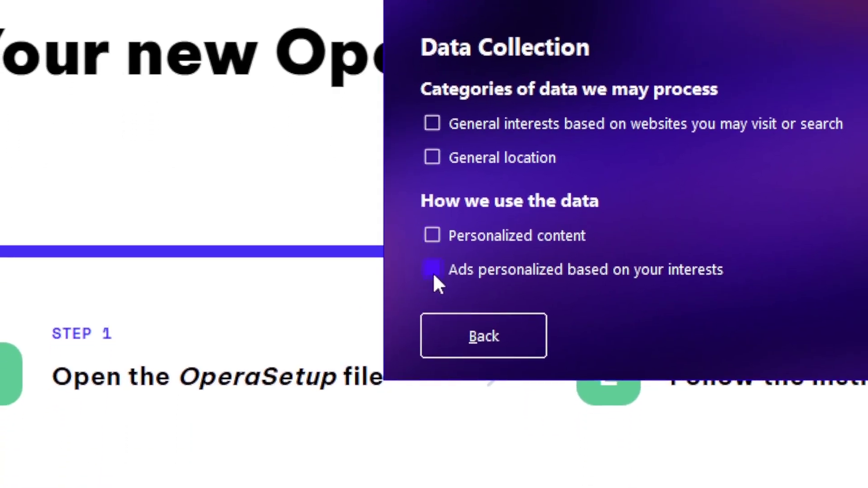
{"action": "left_click", "coordinate": [428, 345]}
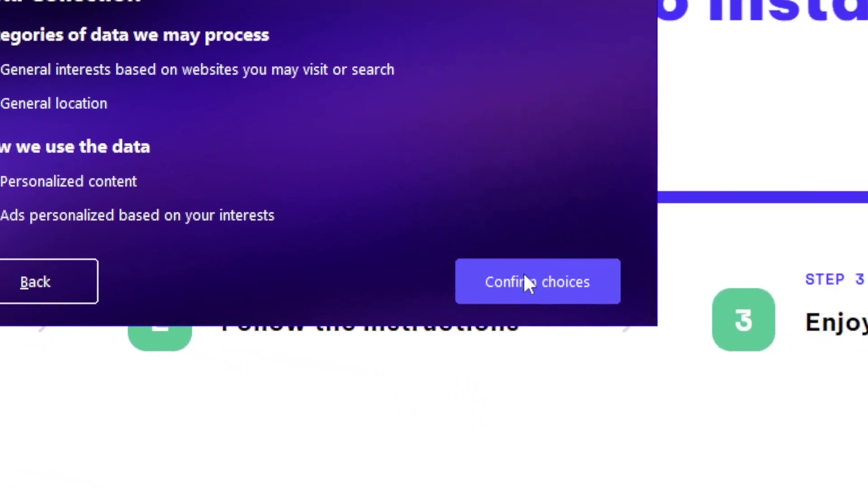
{"action": "left_click", "coordinate": [451, 254]}
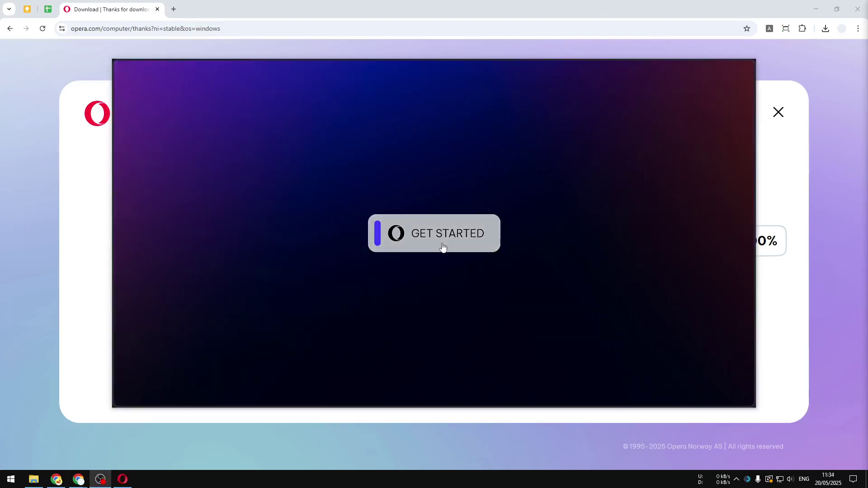
Step: Start onboarding, choose the Dark theme, keep the default wallpaper, and leave ad blocking off
{"action": "left_click", "coordinate": [426, 244]}
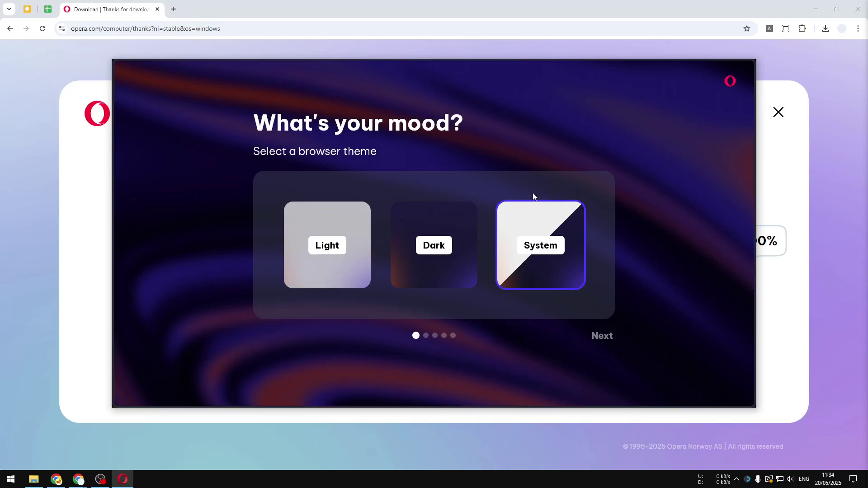
{"action": "left_click", "coordinate": [458, 244]}
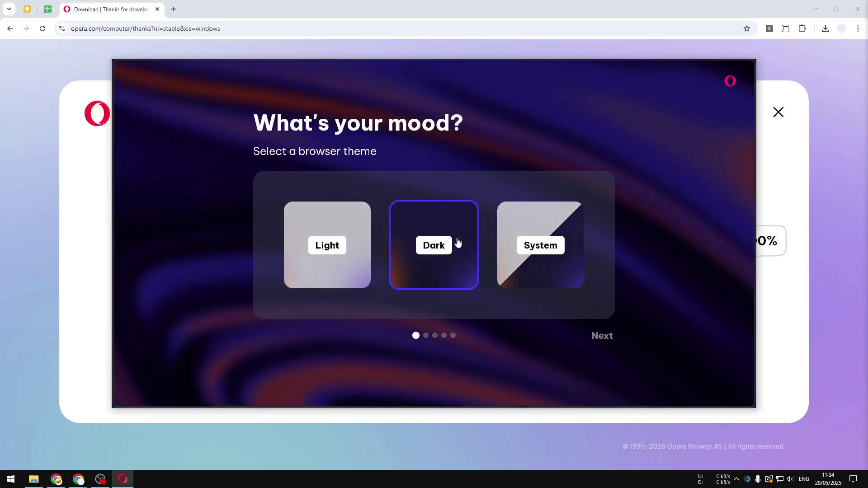
{"action": "left_click", "coordinate": [603, 337]}
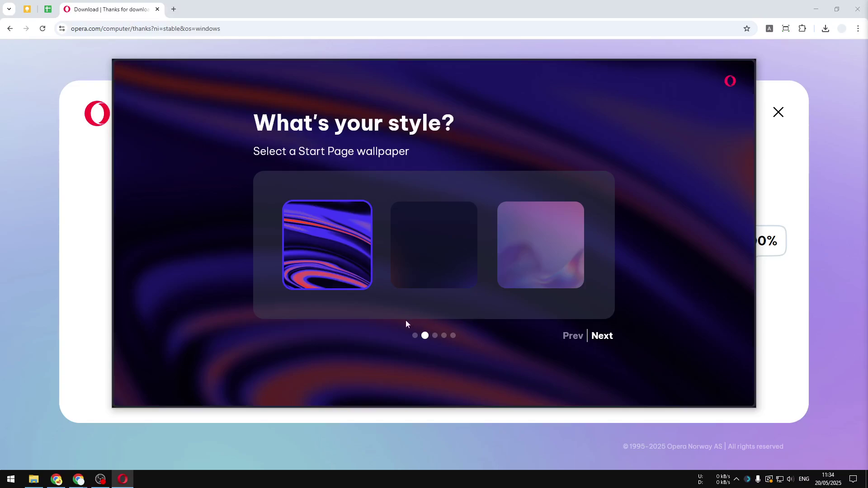
{"action": "left_click", "coordinate": [601, 340]}
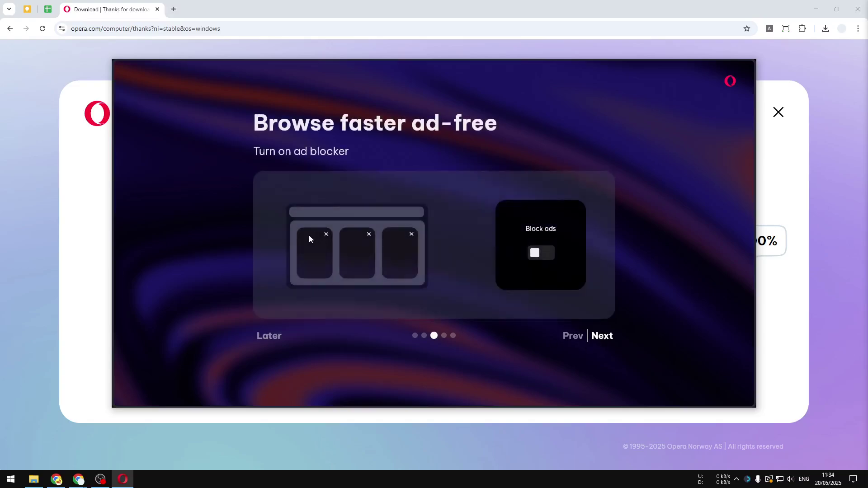
{"action": "left_click", "coordinate": [535, 257]}
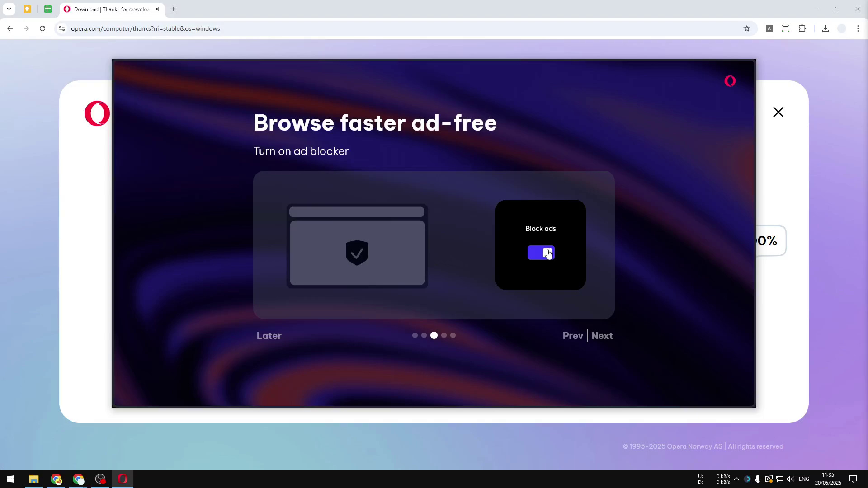
{"action": "left_click", "coordinate": [548, 255]}
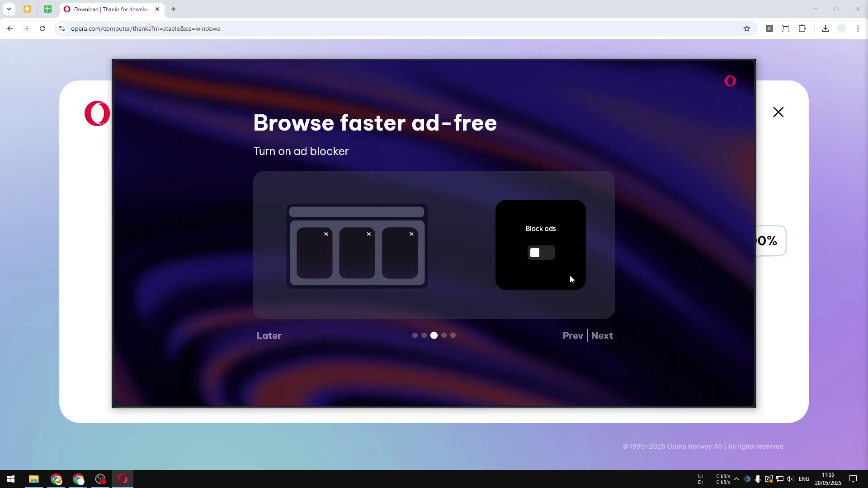
Step: Swap Messenger for X in the social apps and finish setup without importing data
{"action": "left_click", "coordinate": [598, 340]}
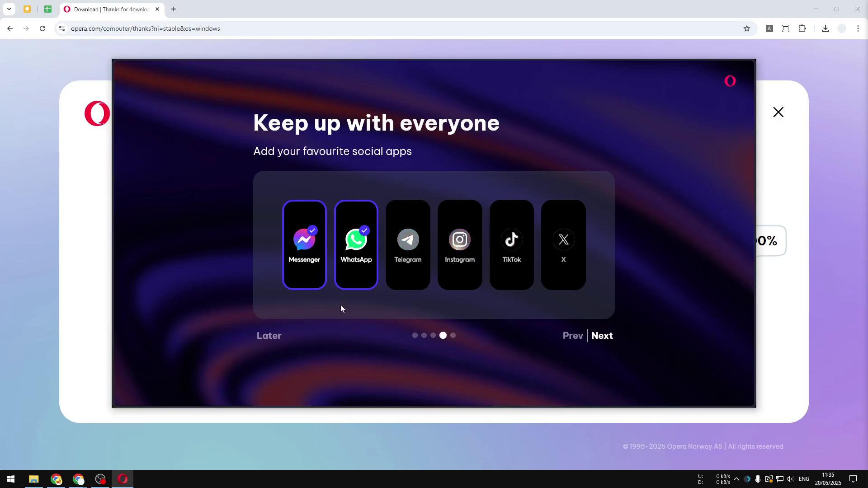
{"action": "left_click", "coordinate": [305, 271]}
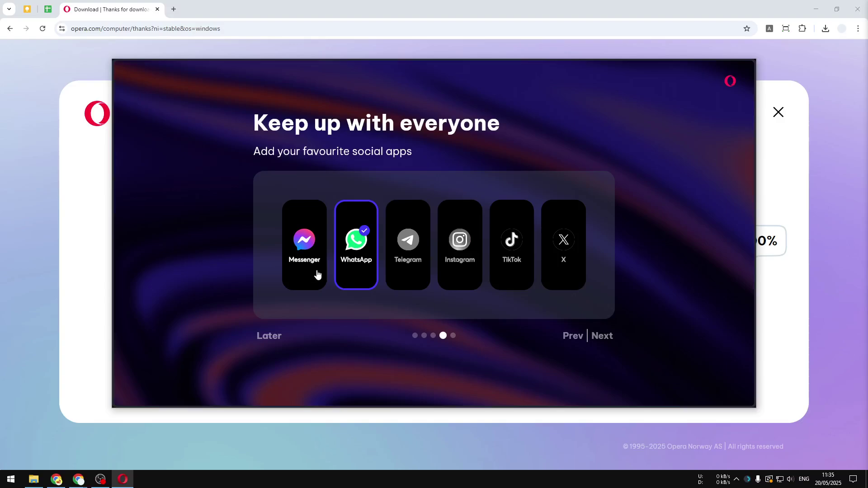
{"action": "left_click", "coordinate": [562, 261]}
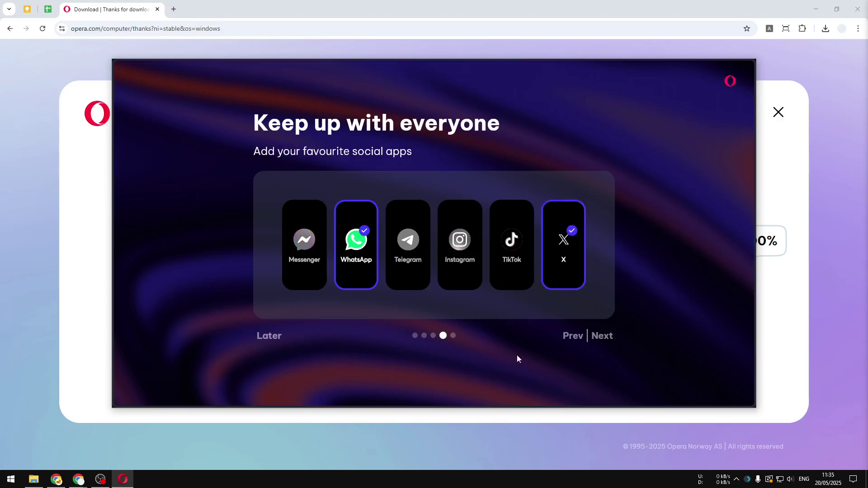
{"action": "left_click", "coordinate": [601, 339]}
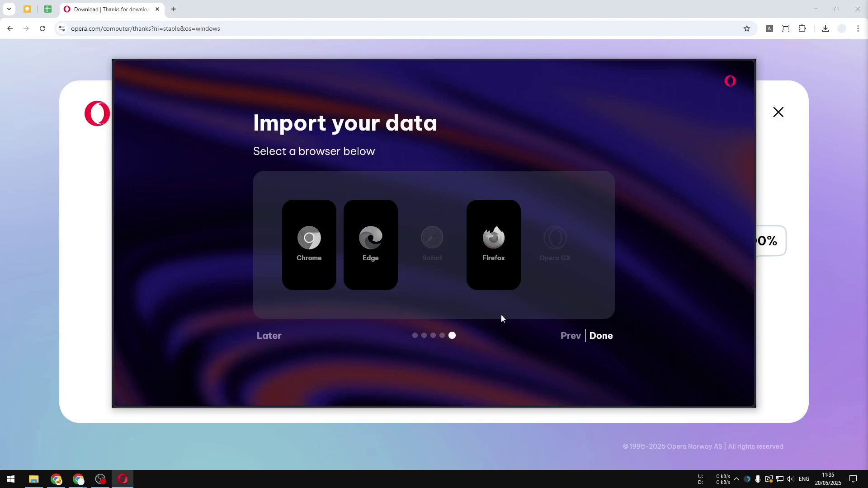
{"action": "left_click", "coordinate": [593, 335]}
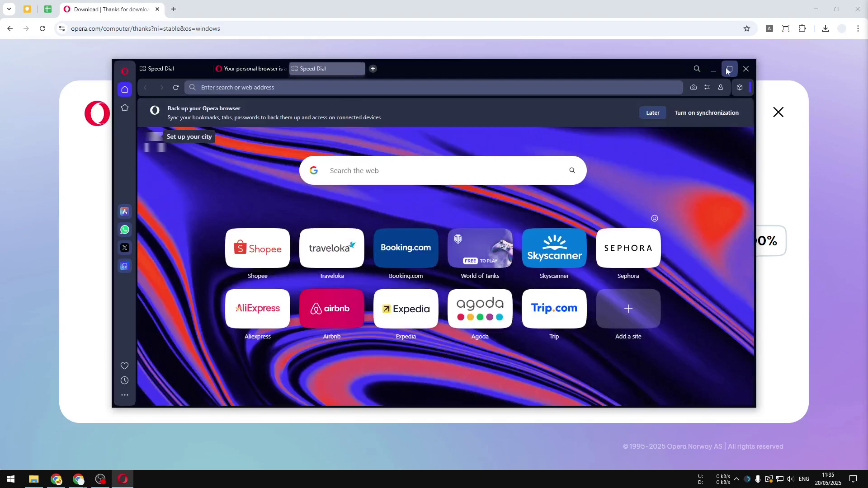
Step: Maximize the Opera window and open the Aria panel from the left sidebar
{"action": "left_click", "coordinate": [730, 70]}
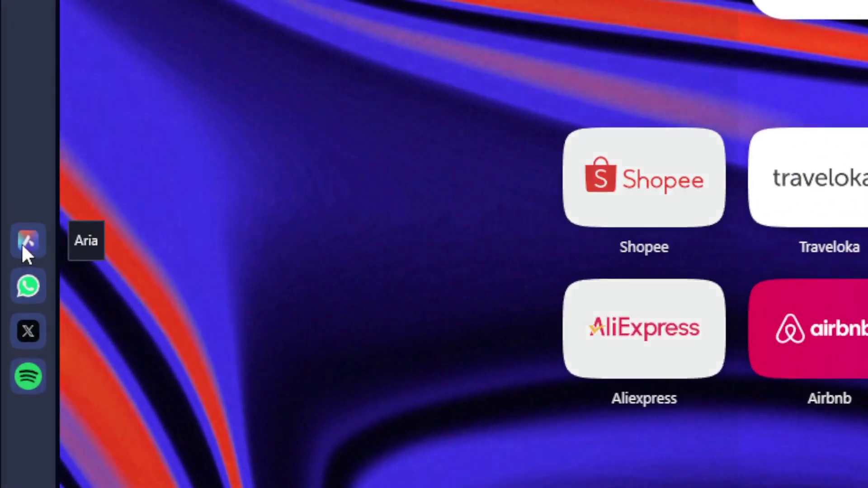
{"action": "left_click", "coordinate": [23, 244]}
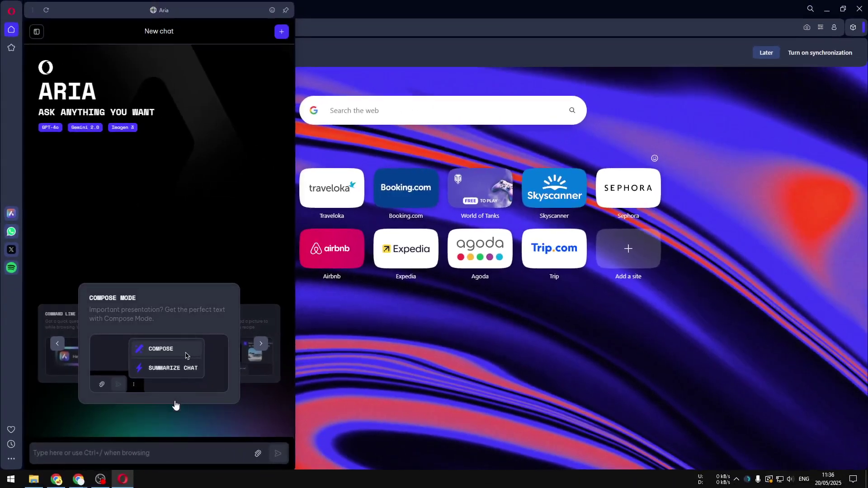
Step: Send Aria the question 'What can you do?' from the chat input
{"action": "left_click", "coordinate": [137, 450]}
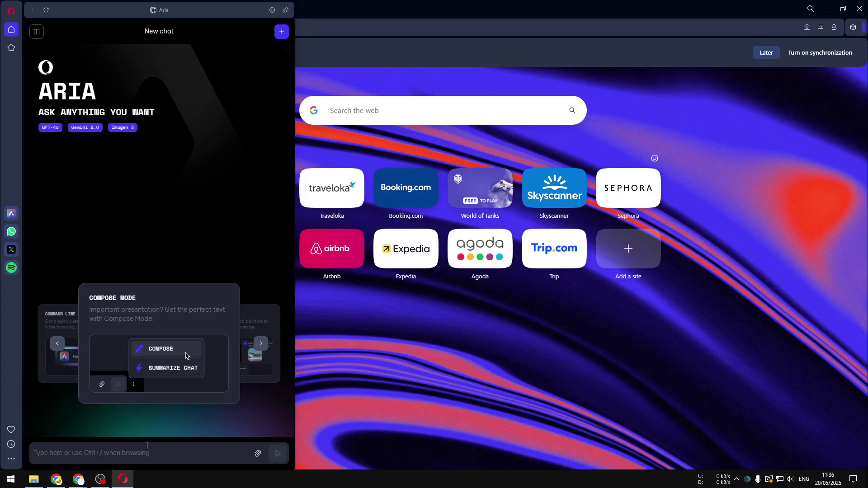
{"action": "type", "text": "What c"}
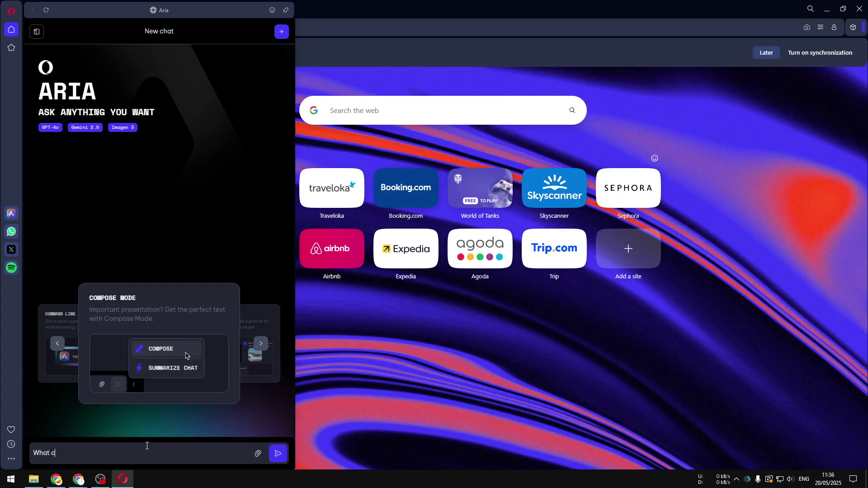
{"action": "type", "text": "an you do?"}
{"action": "key", "text": "Return"}
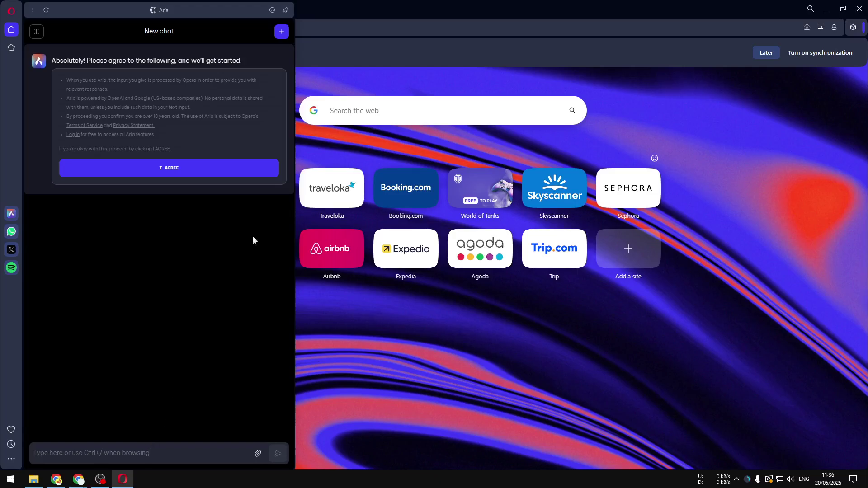
Step: Agree to Aria's usage terms and let it generate its capabilities list
{"action": "left_click", "coordinate": [152, 168]}
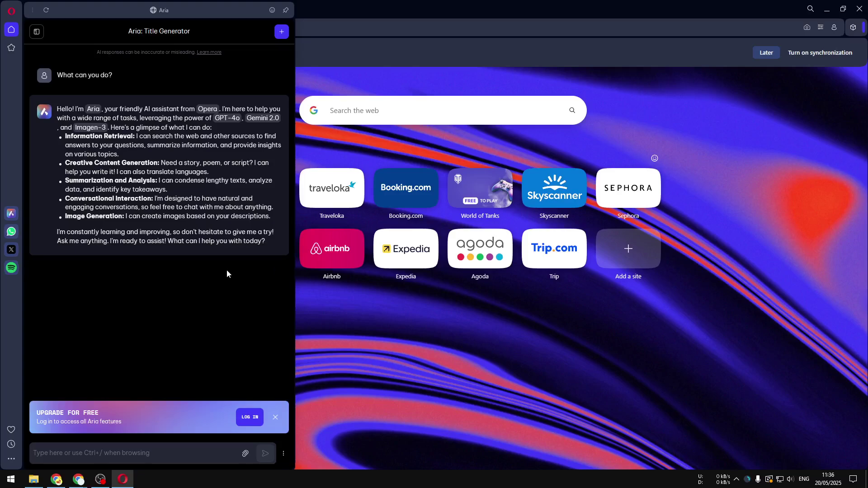
{"action": "mouse_move", "coordinate": [268, 240]}
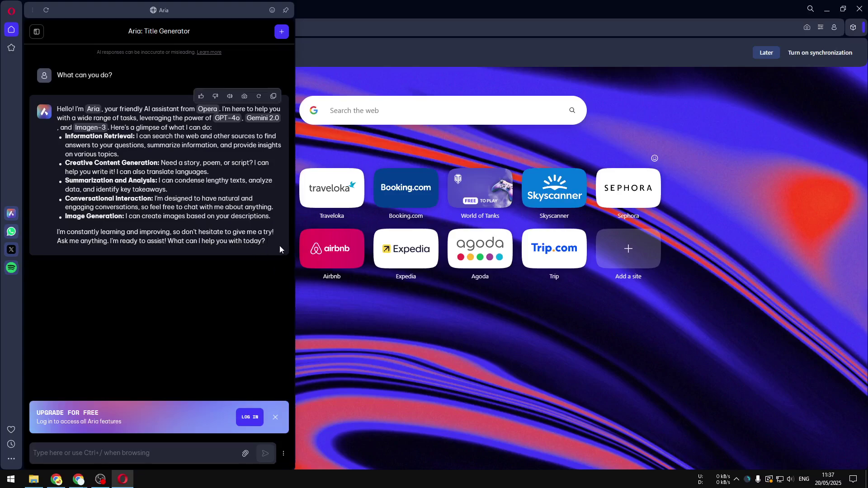